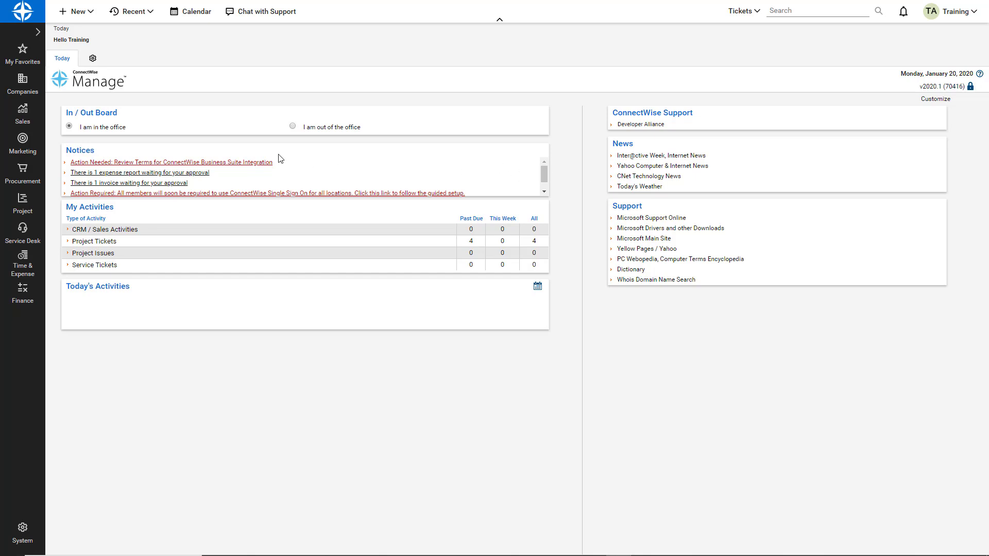
- Open ticket #498 from the Professional Services service board ticket list
{"action": "left_click", "coordinate": [25, 231]}
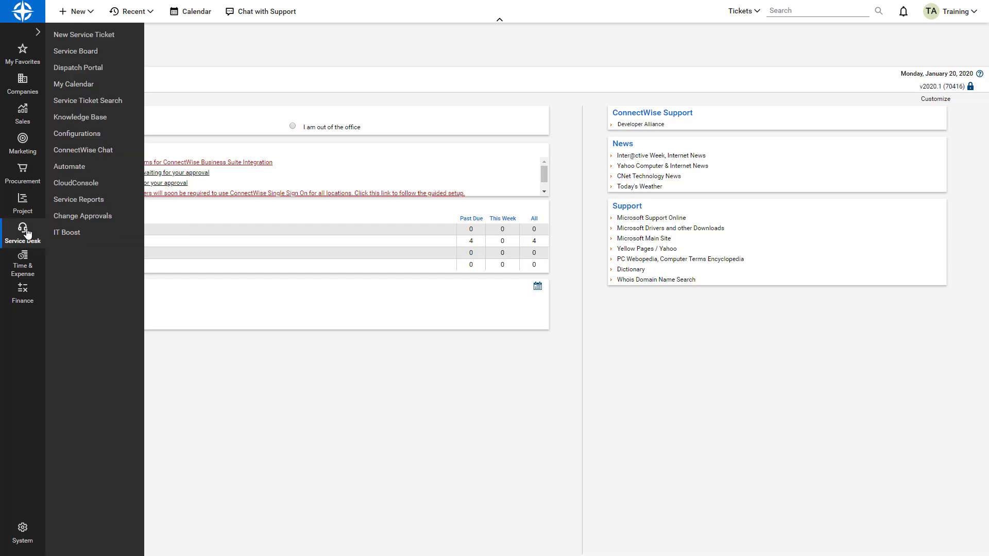
{"action": "left_click", "coordinate": [98, 66]}
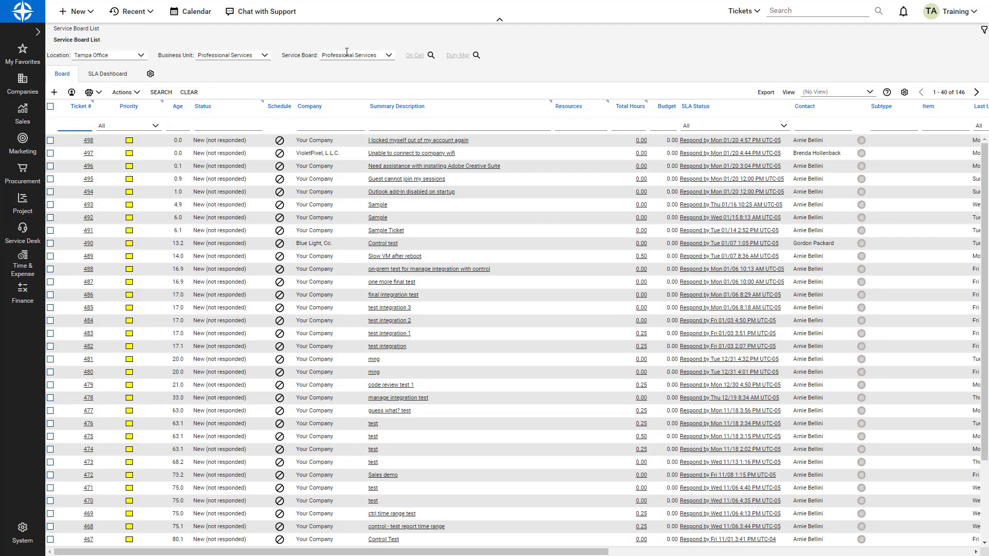
{"action": "left_click", "coordinate": [433, 144]}
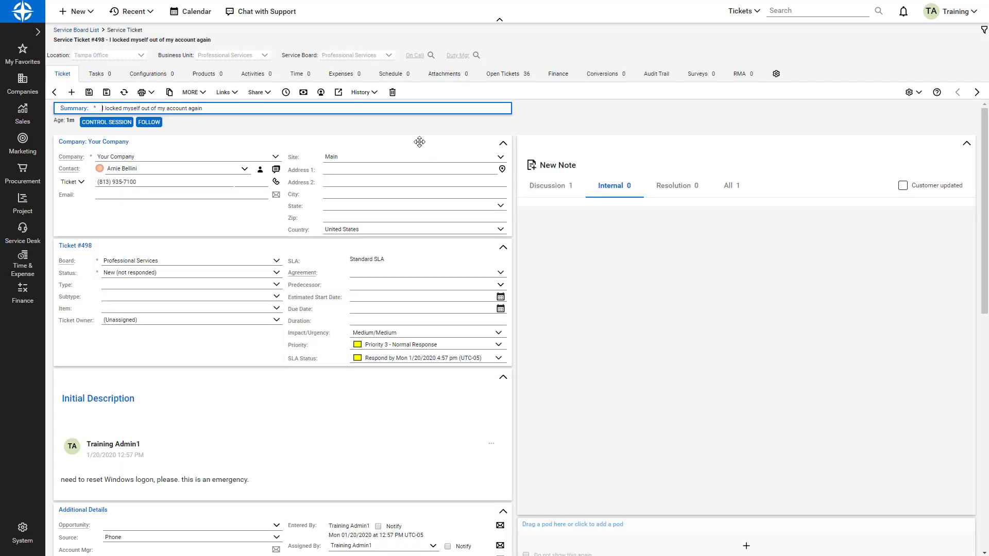
- Start a Control session for ticket #498 and copy its session link
{"action": "left_click", "coordinate": [103, 123]}
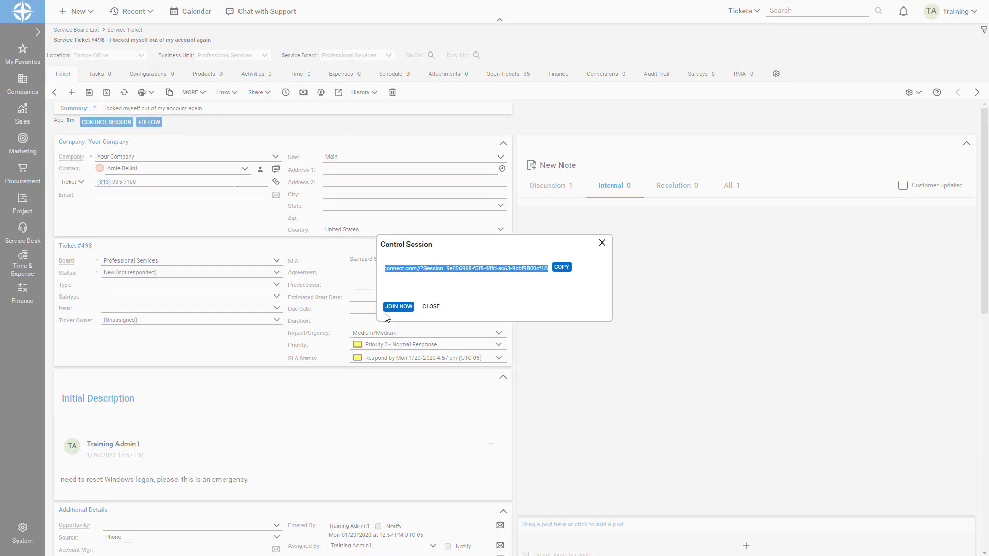
{"action": "left_click", "coordinate": [554, 270]}
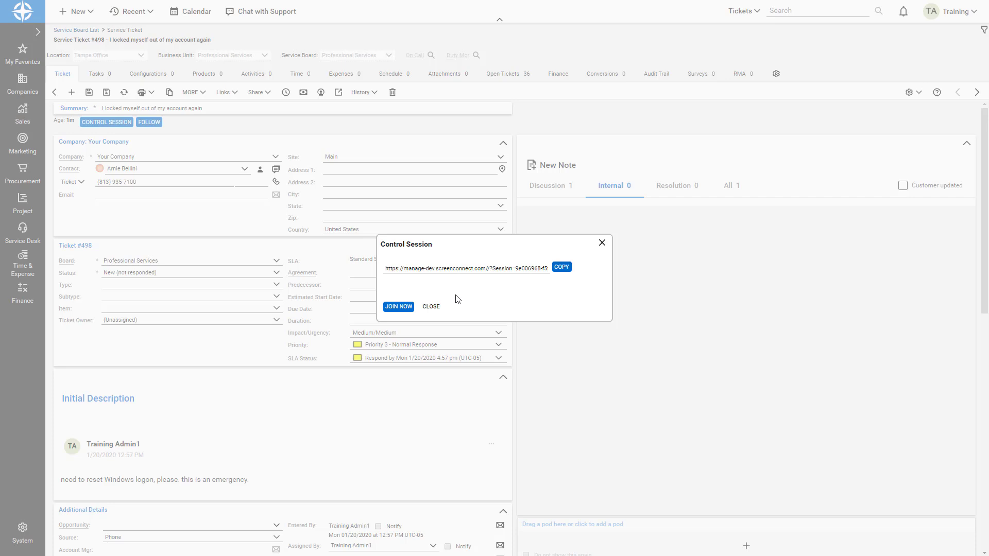
{"action": "left_click", "coordinate": [431, 307]}
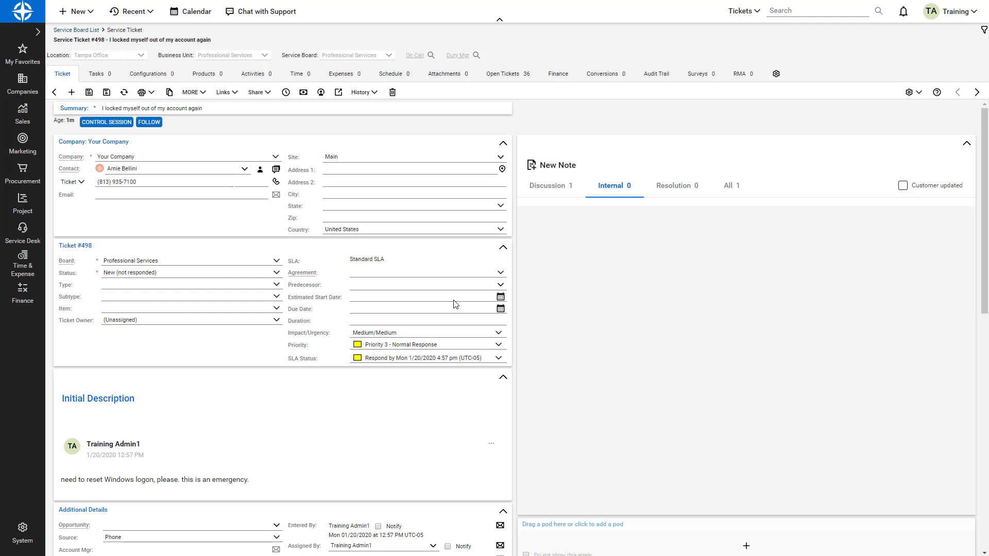
- Save a Discussion note 'Hello, are you available in 15m? Please join my session at' with the pasted link
{"action": "left_click", "coordinate": [561, 186]}
{"action": "left_click", "coordinate": [563, 170]}
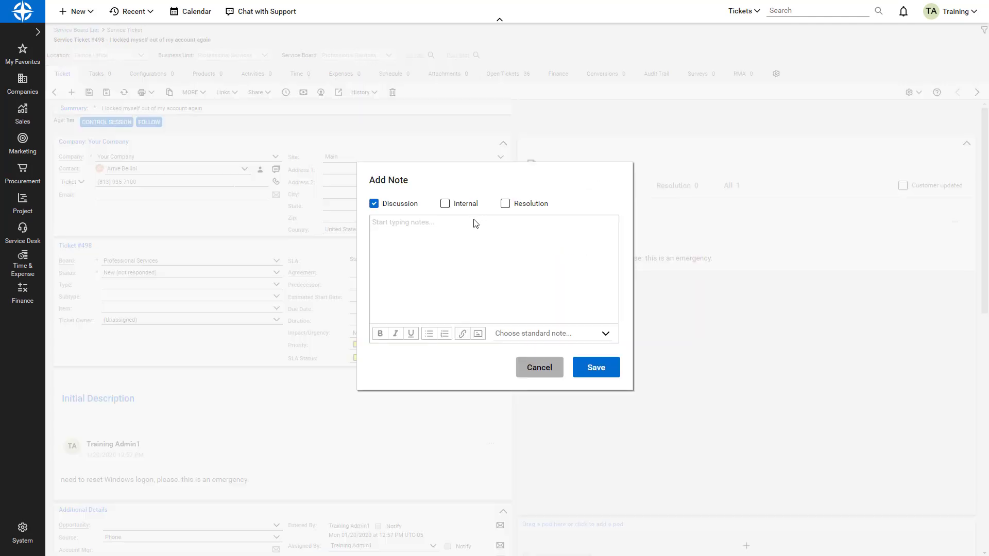
{"action": "type", "text": "Hello, are you available in 15m? Please join my session at"}
{"action": "key", "text": "ctrl+v"}
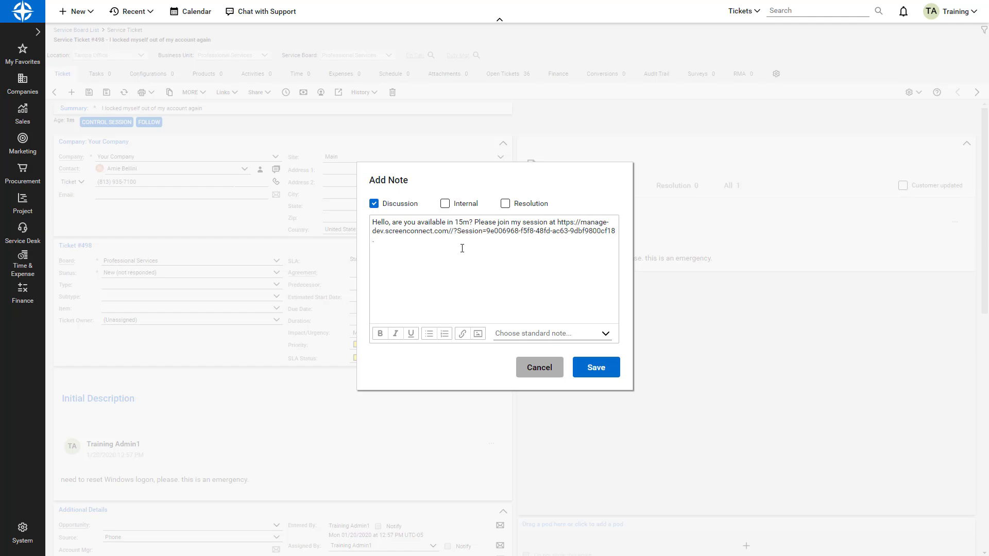
{"action": "left_click", "coordinate": [596, 374]}
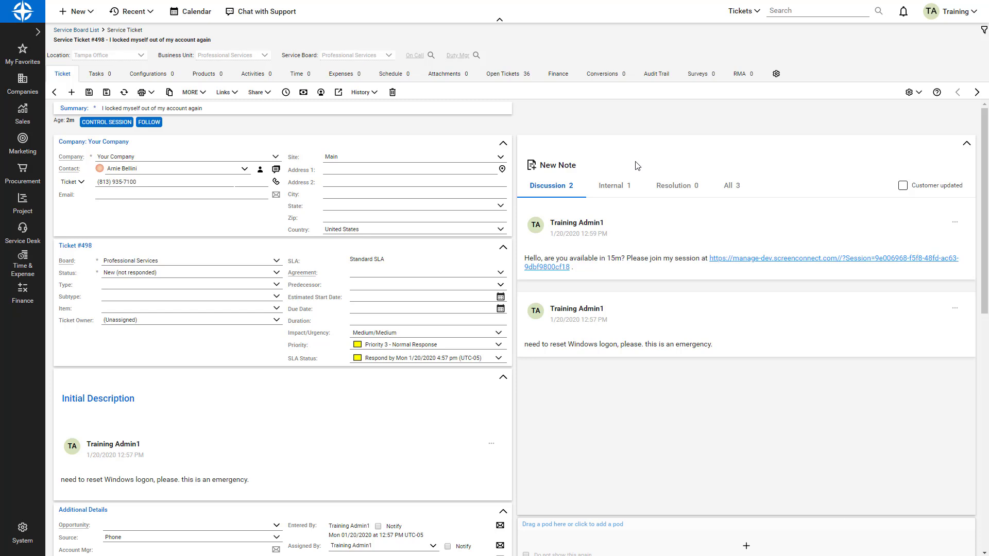
- Review the Internal notes, including the Join Session link and the elsitech\VWIN10_EDU configuration details
{"action": "left_click", "coordinate": [622, 192]}
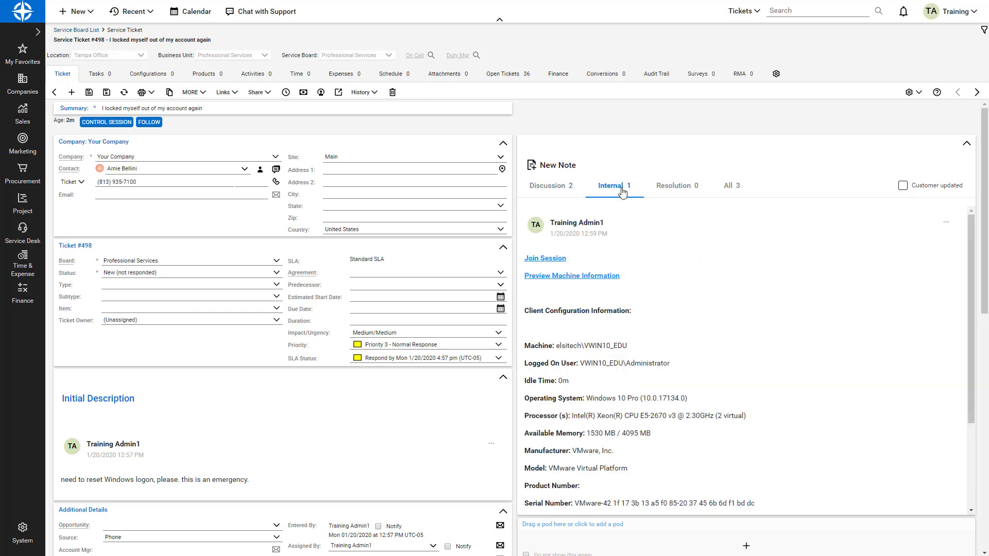
{"action": "scroll", "coordinate": [672, 376], "scroll_direction": "down", "scroll_amount": 2}
{"action": "scroll", "coordinate": [672, 376], "scroll_direction": "down", "scroll_amount": 1}
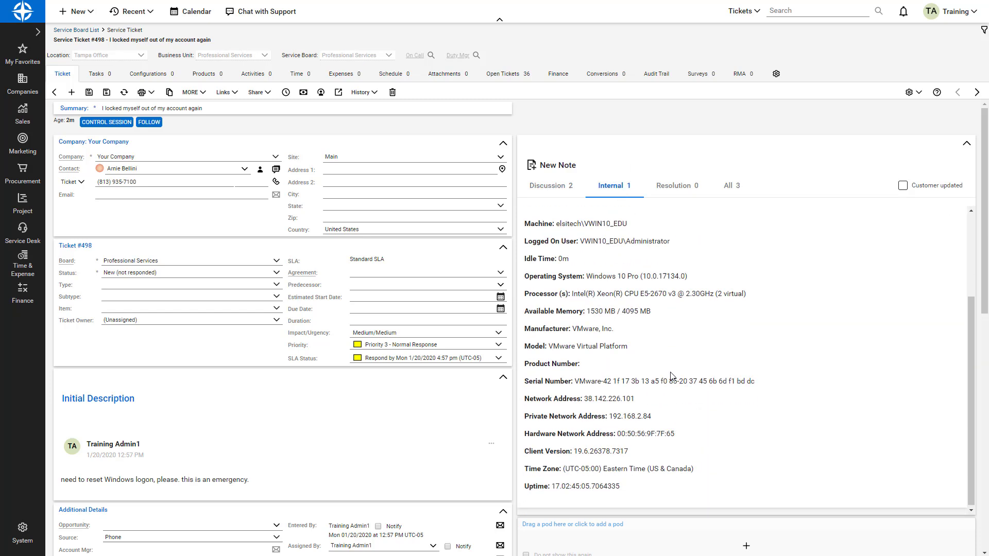
{"action": "scroll", "coordinate": [672, 376], "scroll_direction": "up", "scroll_amount": 2}
{"action": "scroll", "coordinate": [671, 376], "scroll_direction": "up", "scroll_amount": 1}
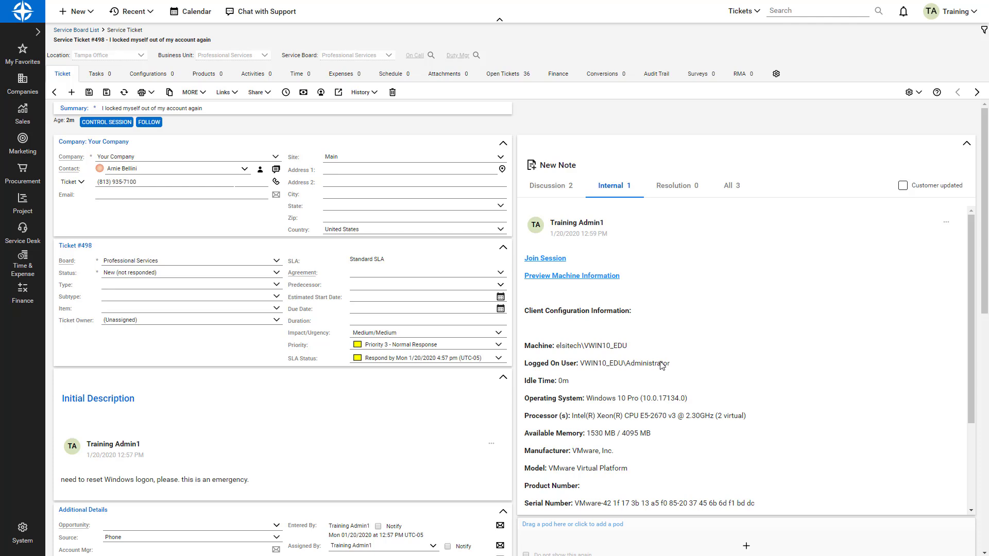
- In session 498, check the machine information and send the chat 'Hello, I'll be right with you'
{"action": "left_click", "coordinate": [582, 276]}
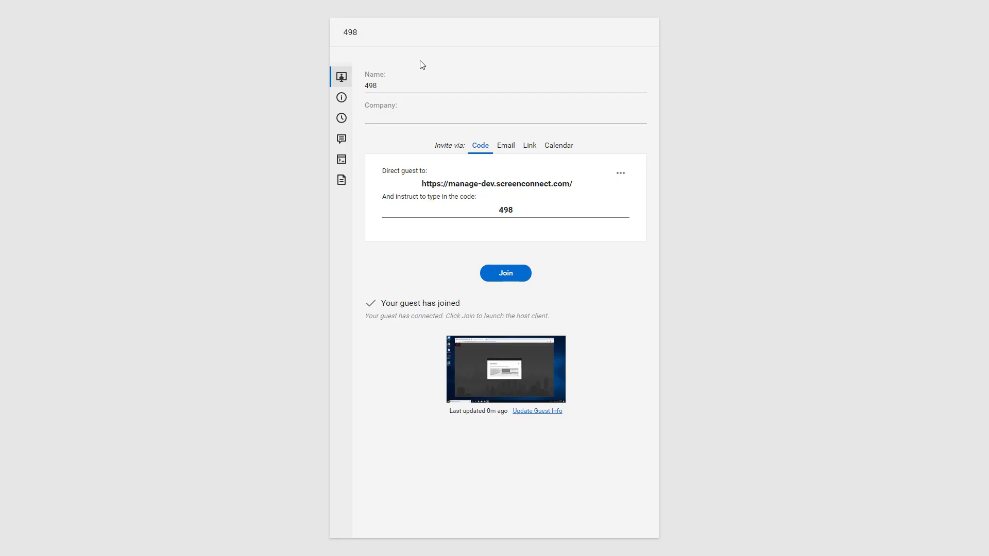
{"action": "left_click", "coordinate": [342, 101]}
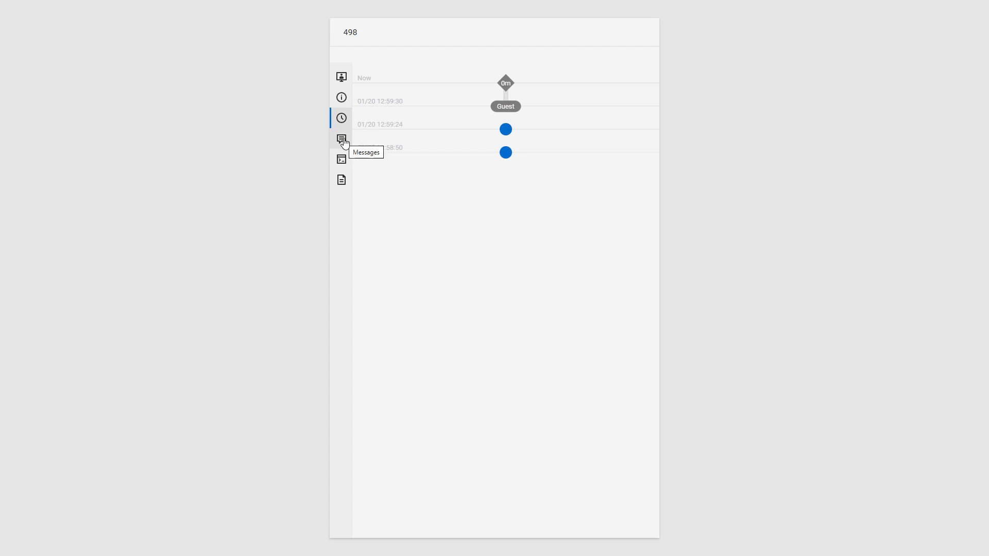
{"action": "left_click", "coordinate": [343, 141]}
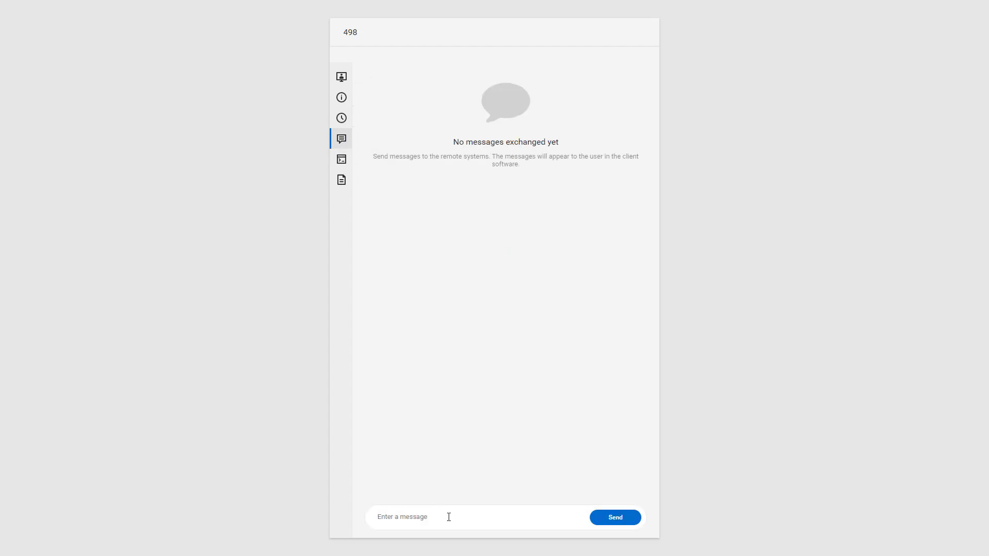
{"action": "type", "text": "Hello, I'll be right with you"}
{"action": "key", "text": "Return"}
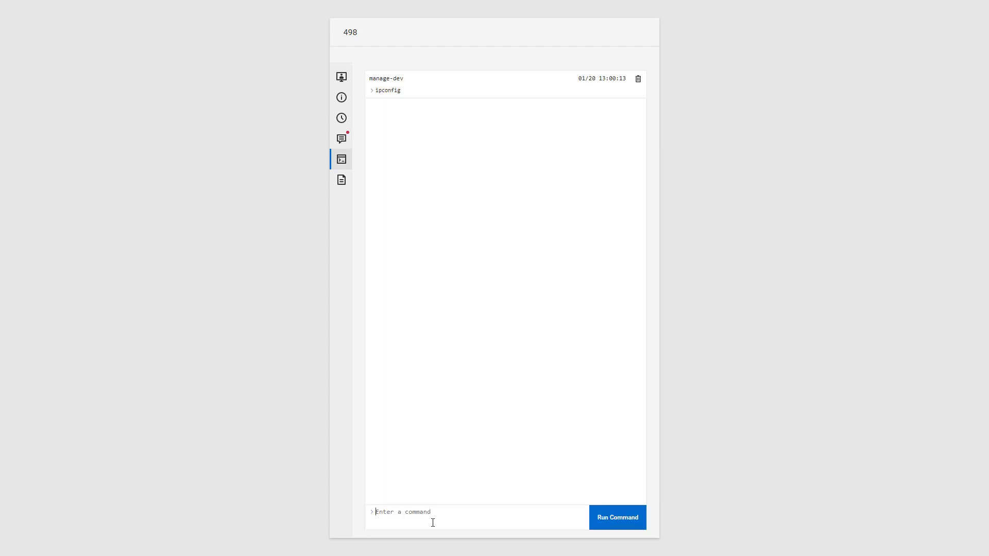
- Add the session note 'Needs to reset Windows password'
{"action": "left_click", "coordinate": [342, 180]}
{"action": "left_click", "coordinate": [443, 515]}
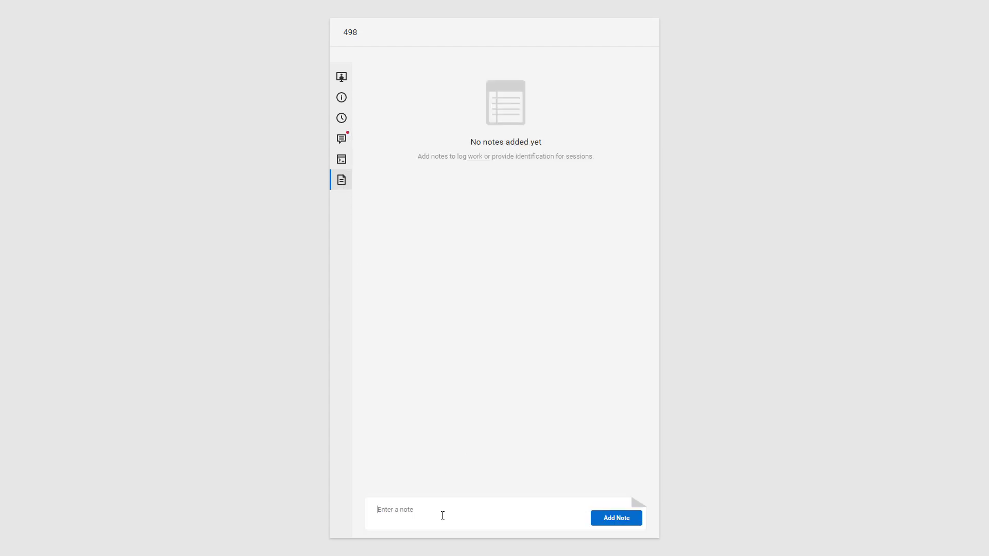
{"action": "type", "text": "Needs to reset Windows password"}
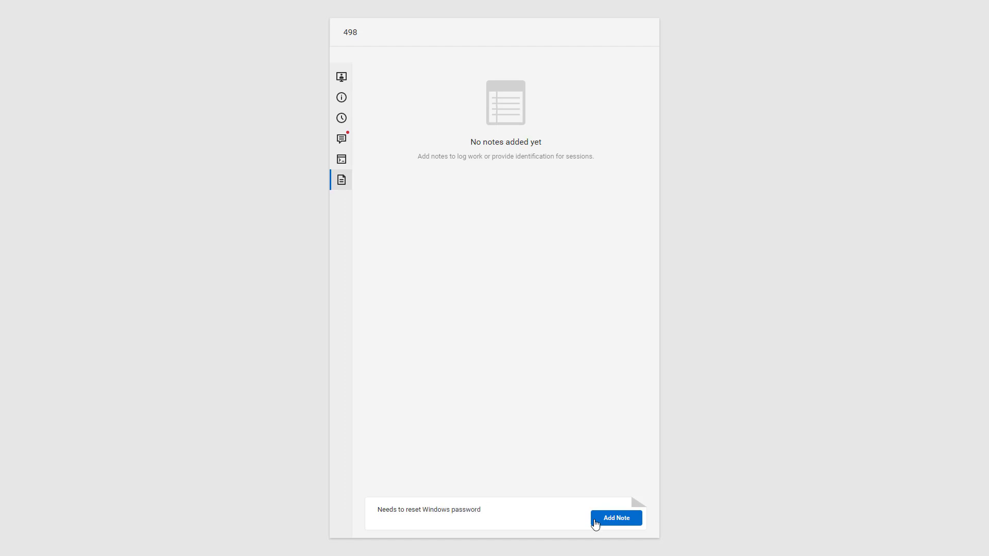
{"action": "left_click", "coordinate": [595, 522]}
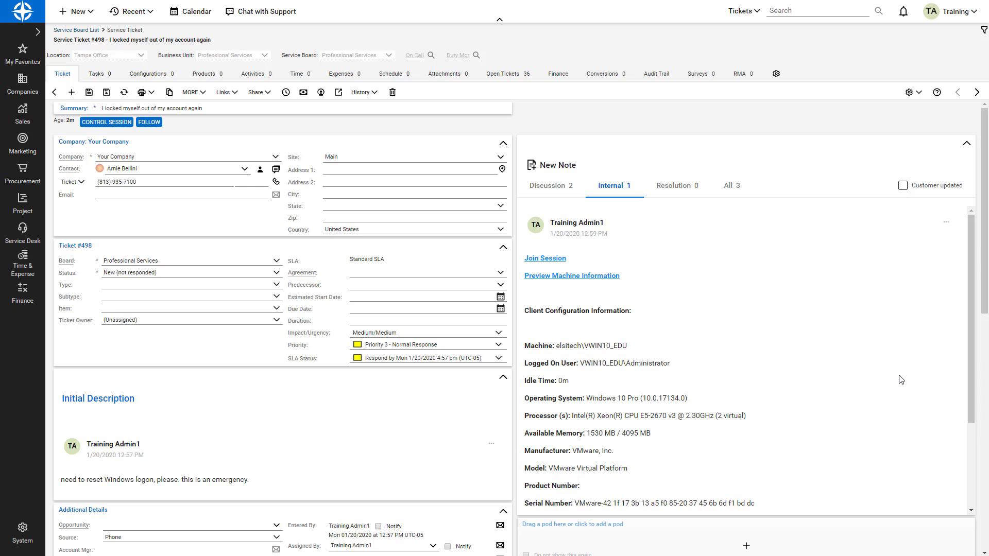
- Join the session for ticket 498 through the ScreenConnect Client
{"action": "left_click", "coordinate": [538, 264]}
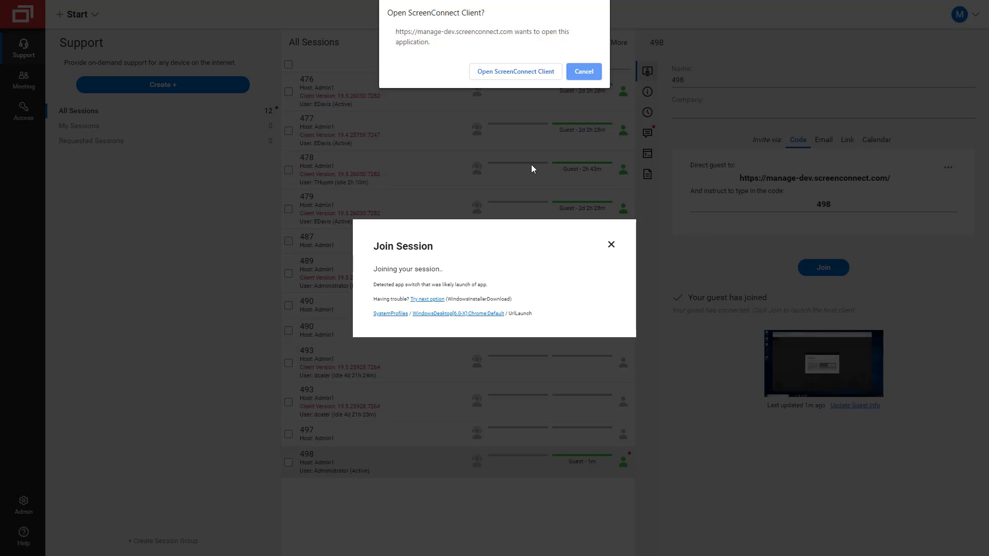
{"action": "left_click", "coordinate": [533, 76]}
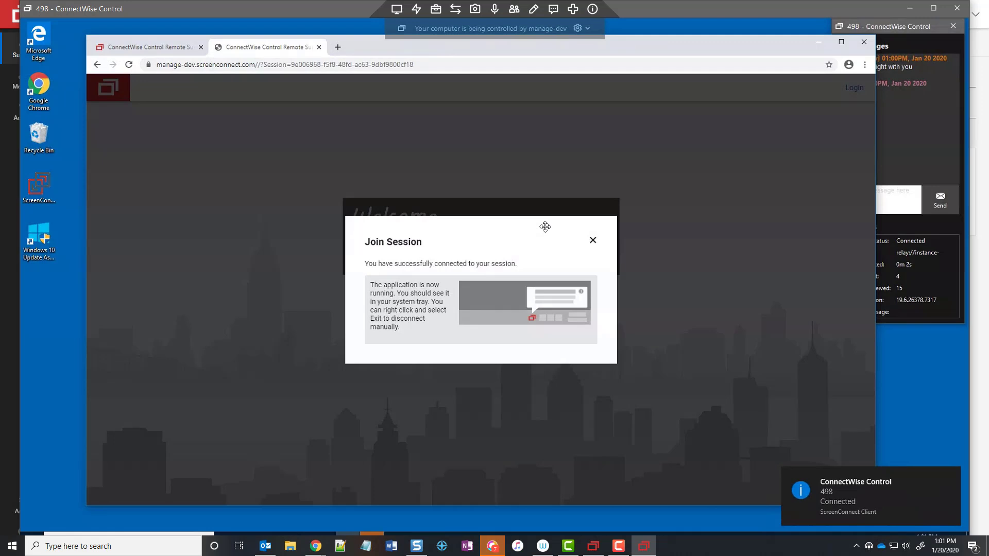
{"action": "left_click", "coordinate": [592, 242]}
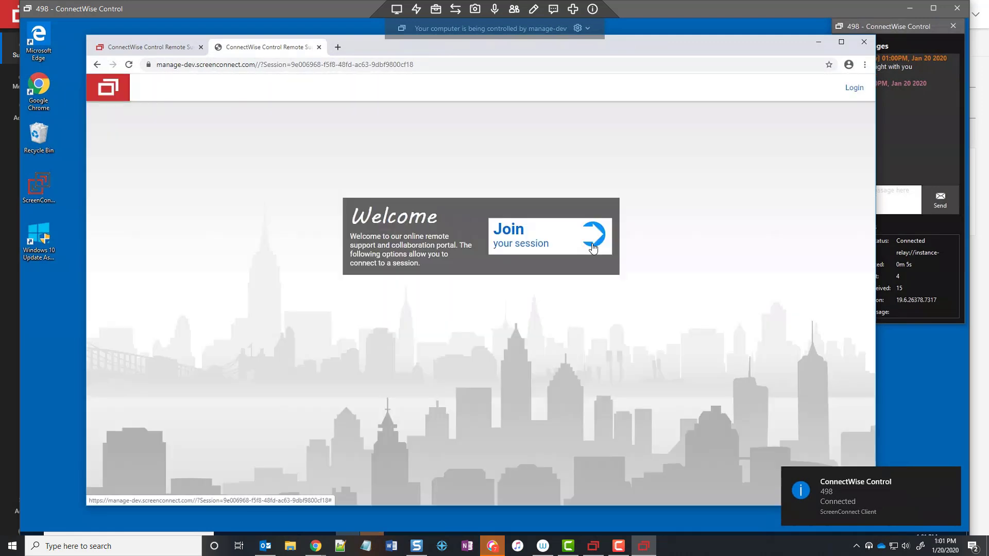
- Turn on Acquire Wake Lock and Blank Guest Monitor, then end the session for everyone
{"action": "left_click", "coordinate": [416, 9]}
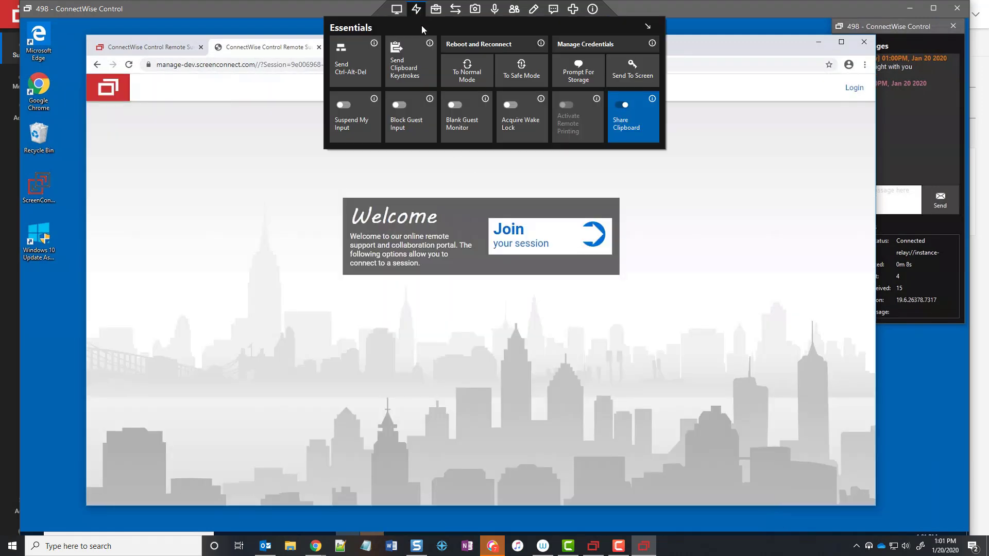
{"action": "left_click", "coordinate": [501, 129]}
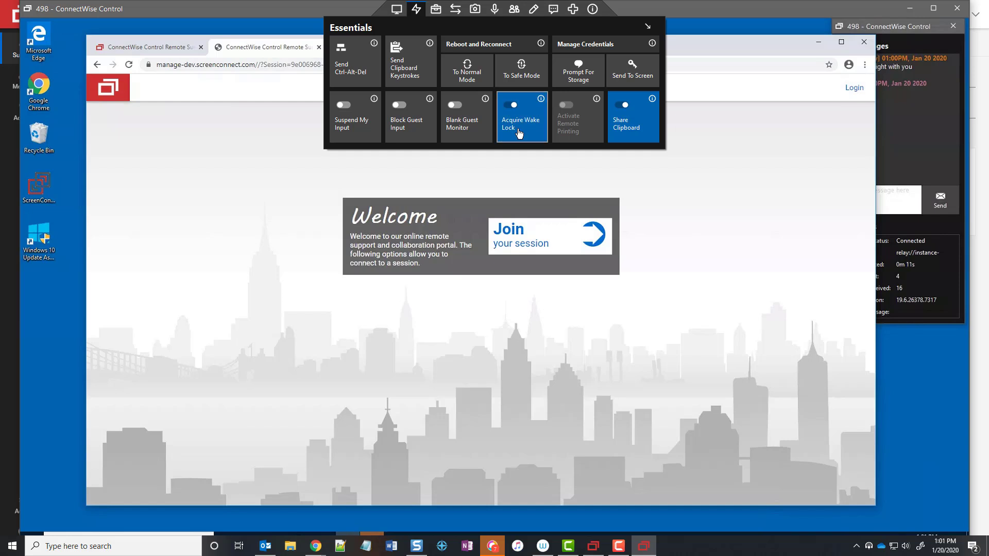
{"action": "left_click", "coordinate": [478, 142]}
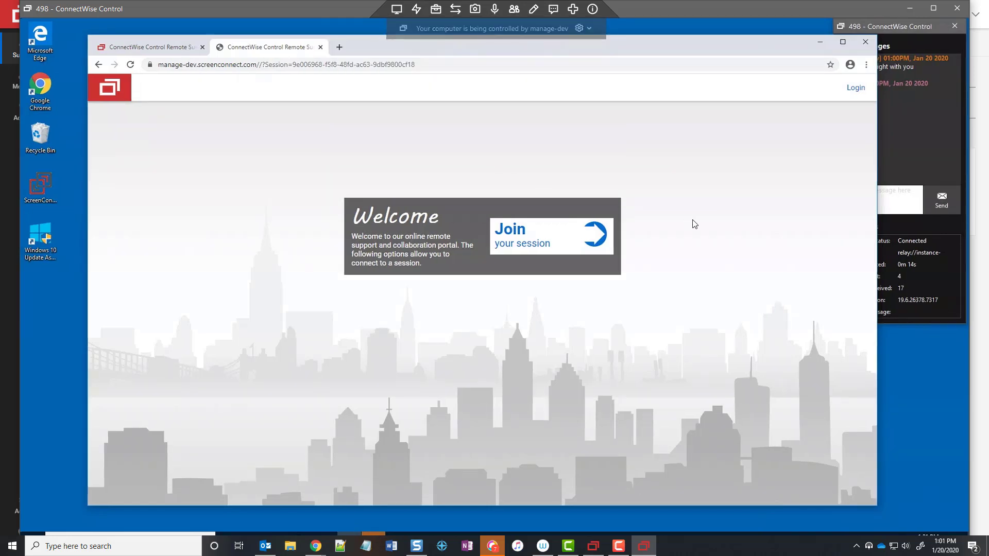
{"action": "left_click", "coordinate": [957, 8]}
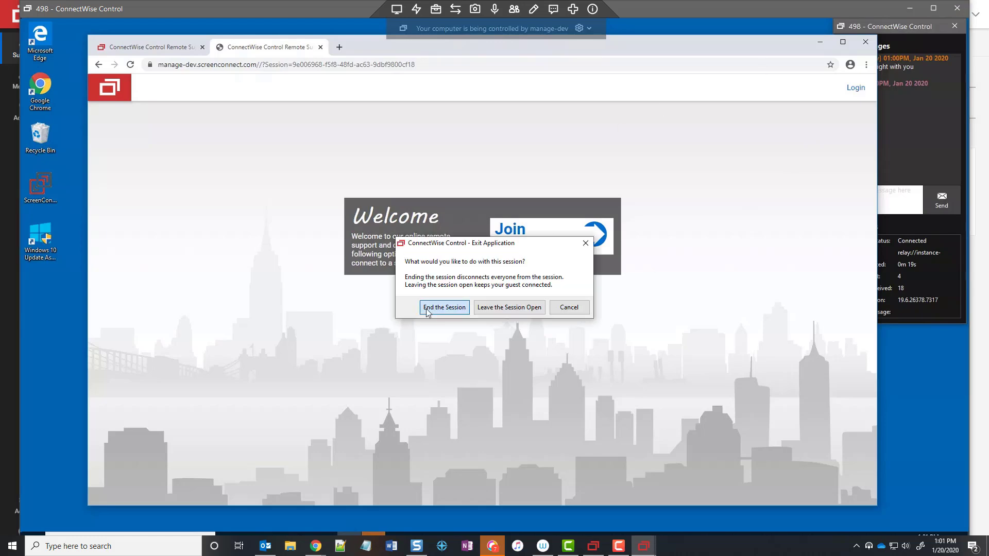
{"action": "left_click", "coordinate": [444, 308]}
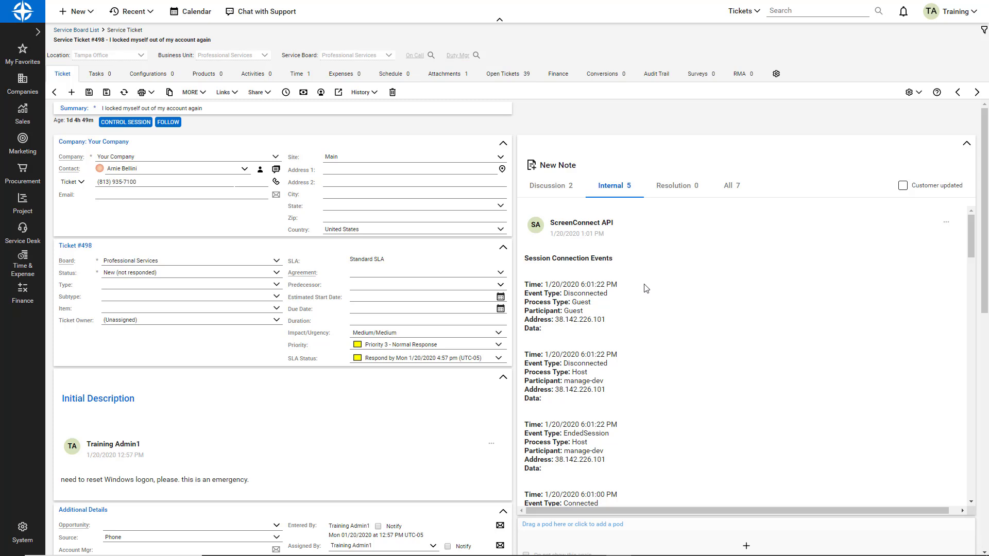
{"action": "left_click", "coordinate": [295, 74]}
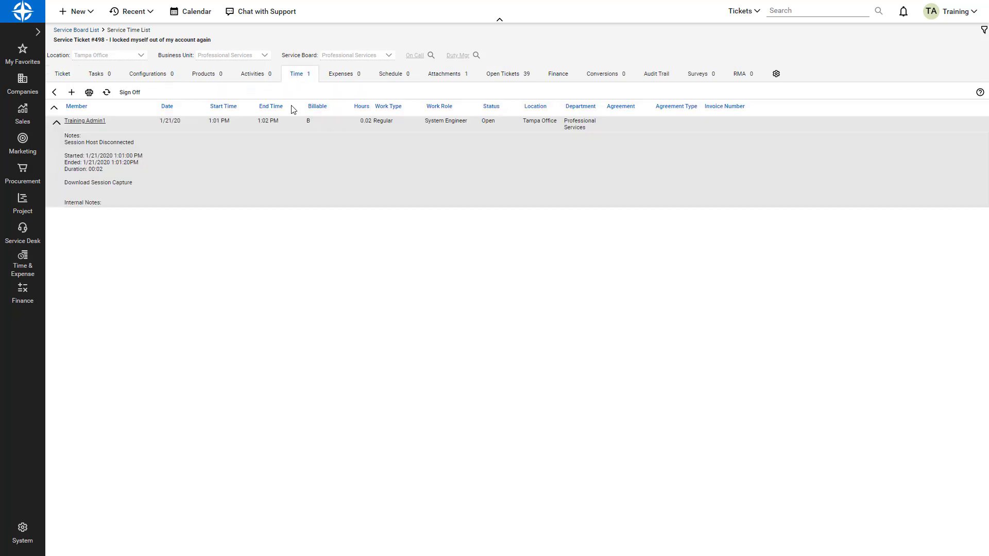
{"action": "left_click", "coordinate": [295, 166]}
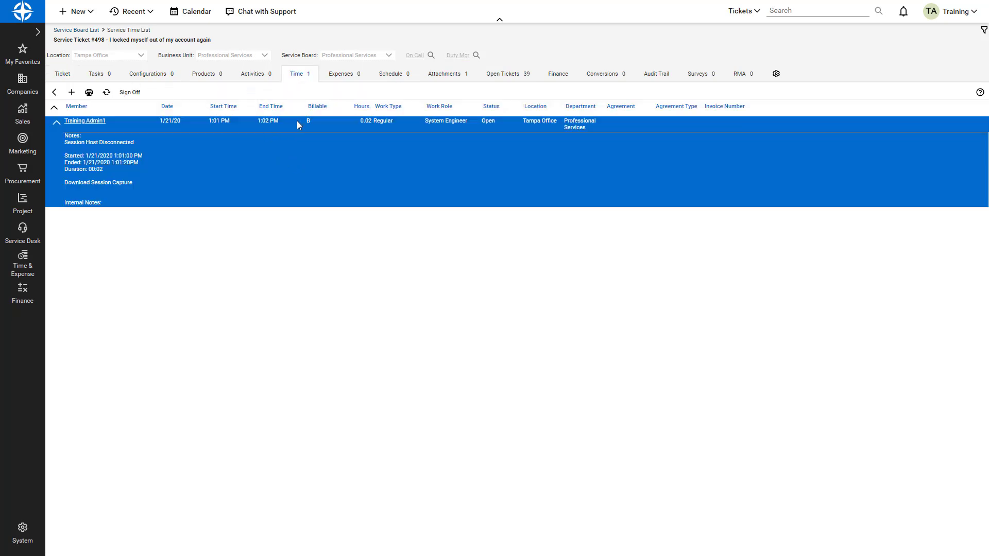
{"action": "left_click", "coordinate": [62, 73]}
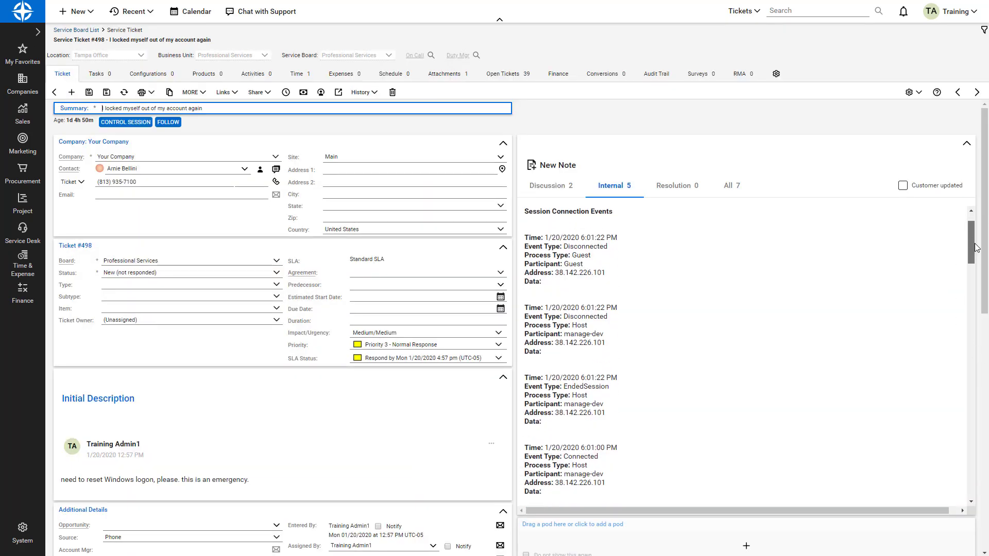
{"action": "left_click_drag", "start_coordinate": [970, 243], "coordinate": [975, 312]}
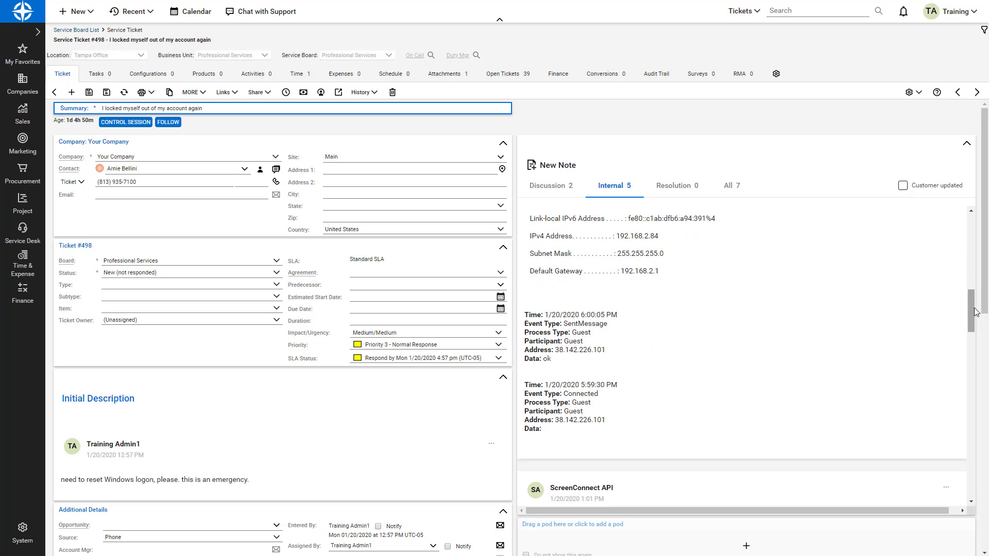
- Download and open the Control Session Report from the ticket's attachments
{"action": "left_click", "coordinate": [450, 78]}
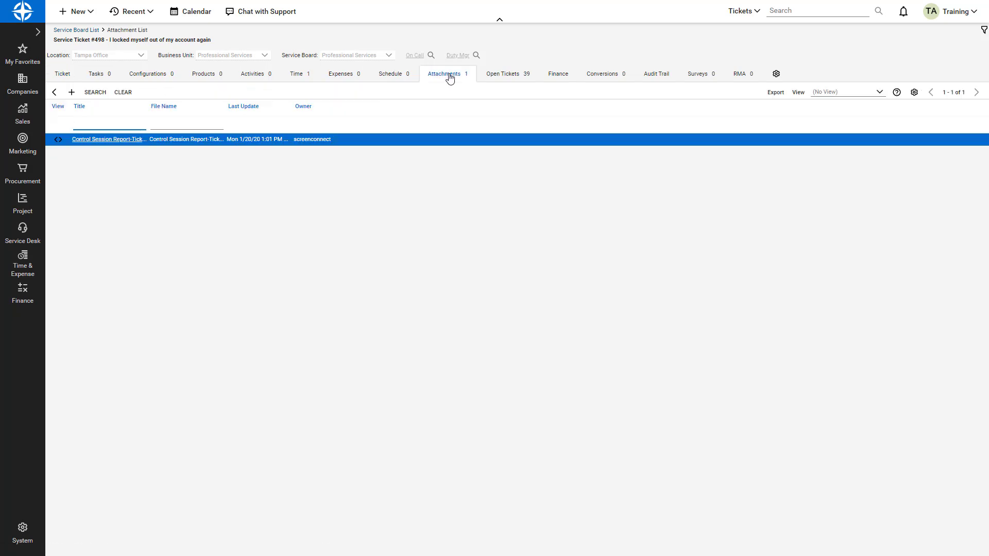
{"action": "left_click", "coordinate": [58, 140]}
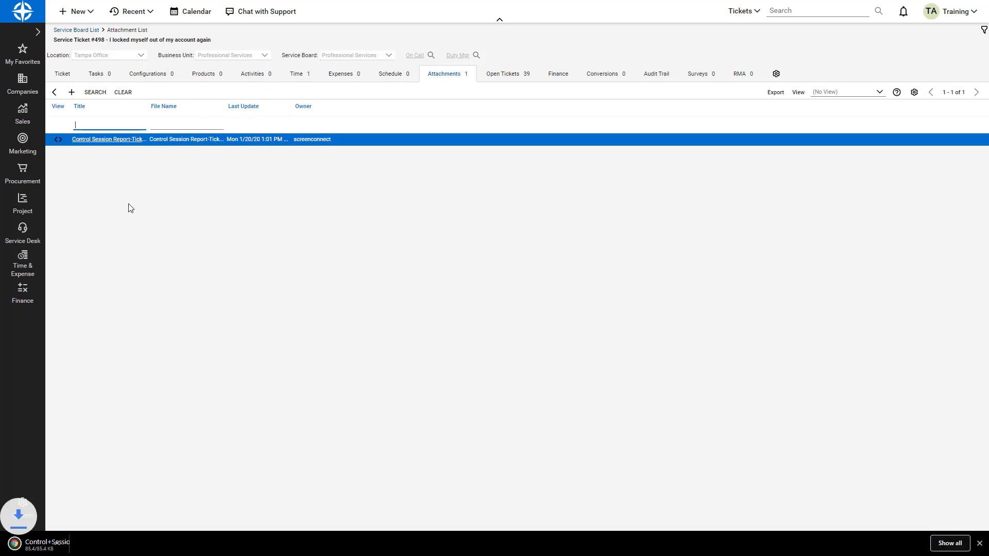